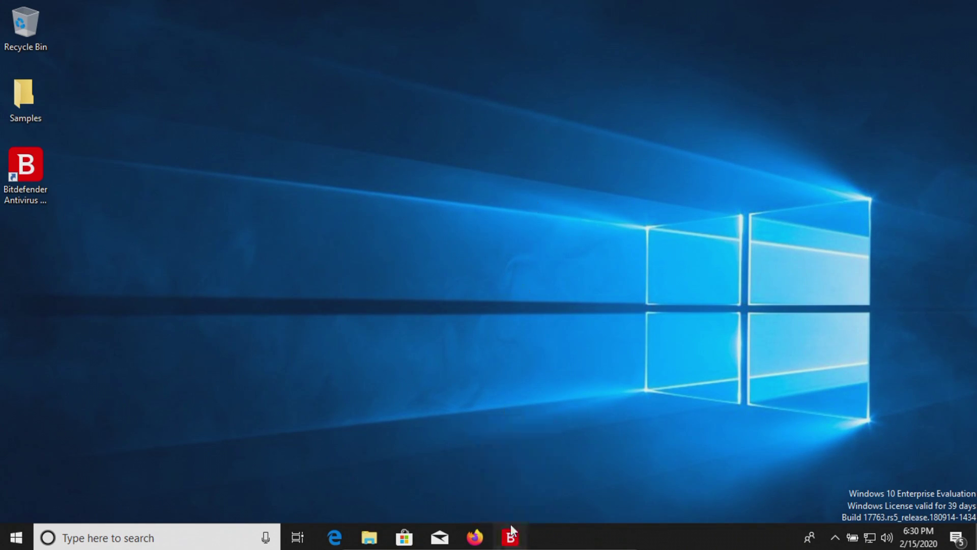
Step: Bring up the Bitdefender dashboard reporting the device at risk and view the 74-file Samples folder
click(511, 536)
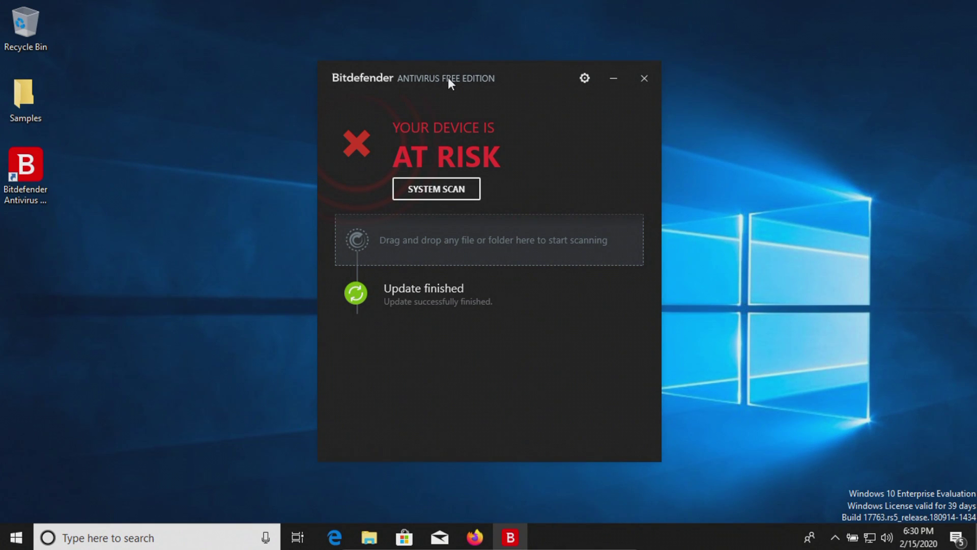
double_click(16, 94)
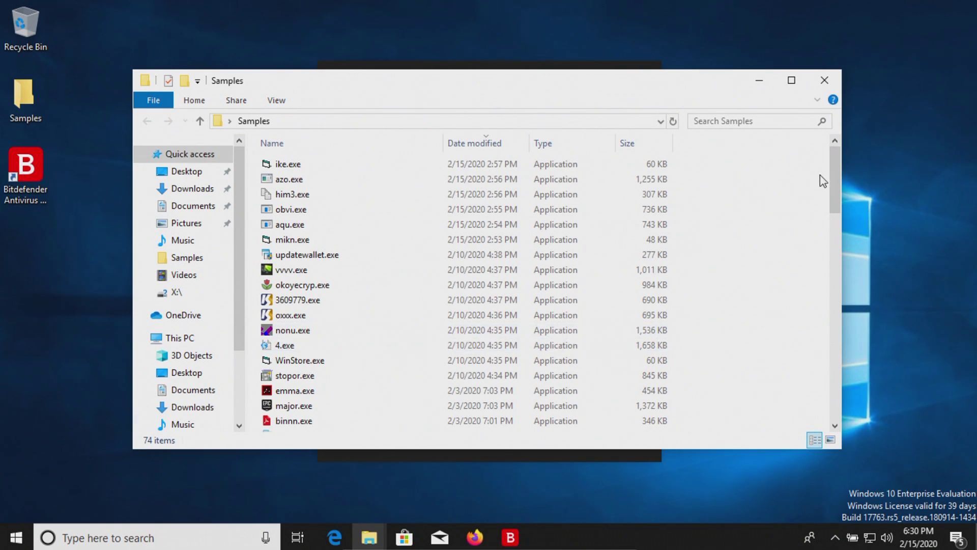
drag(840, 176, 841, 384)
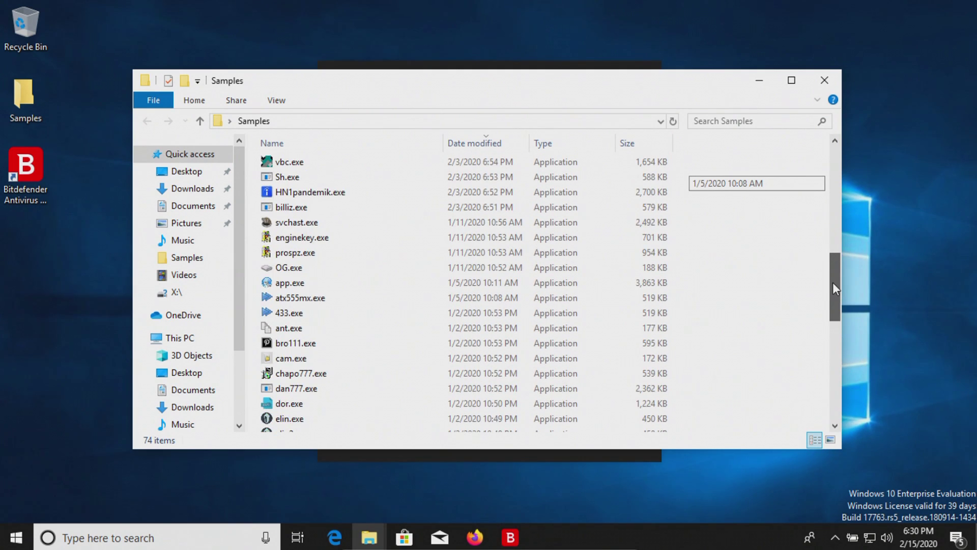
drag(841, 386, 828, 173)
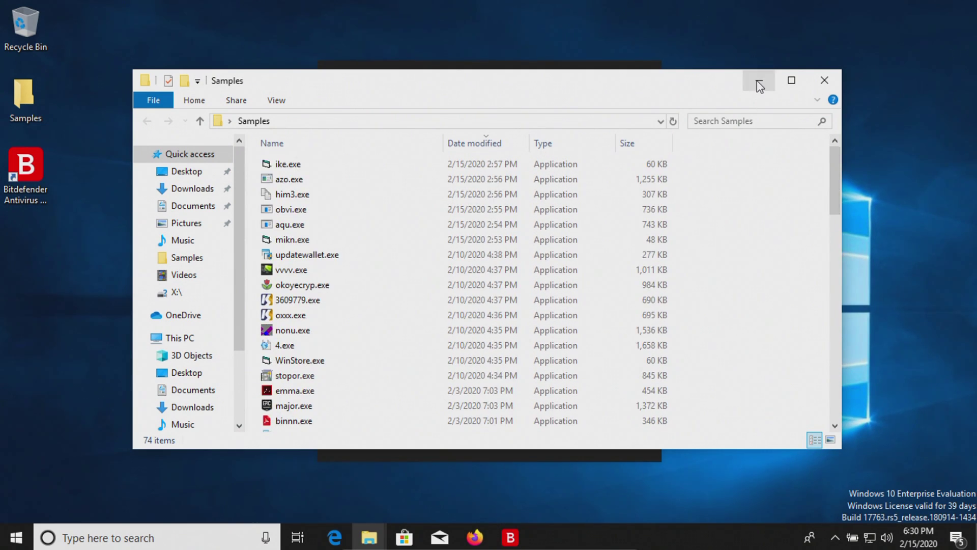
click(759, 81)
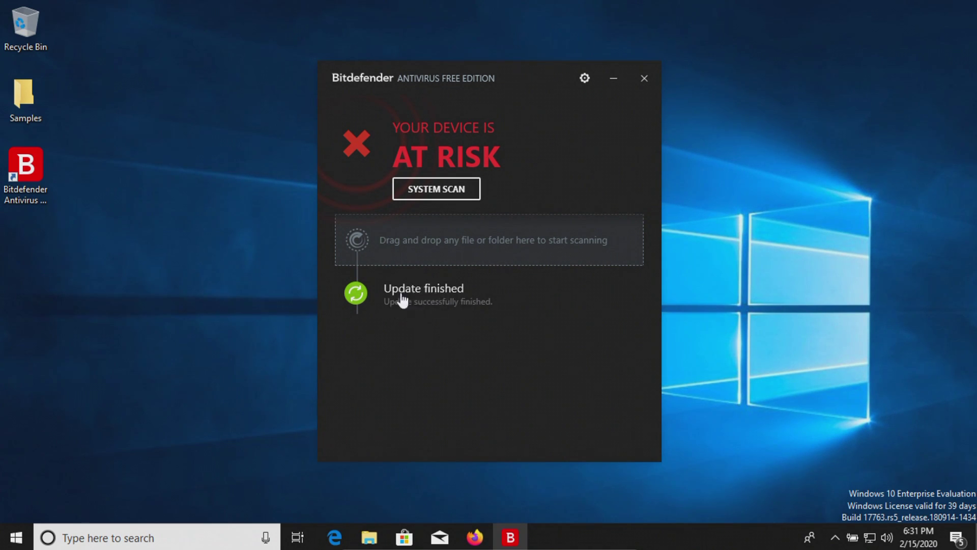
Step: Switch the Protection Shield on in Protection settings so the device shows as protected
click(585, 80)
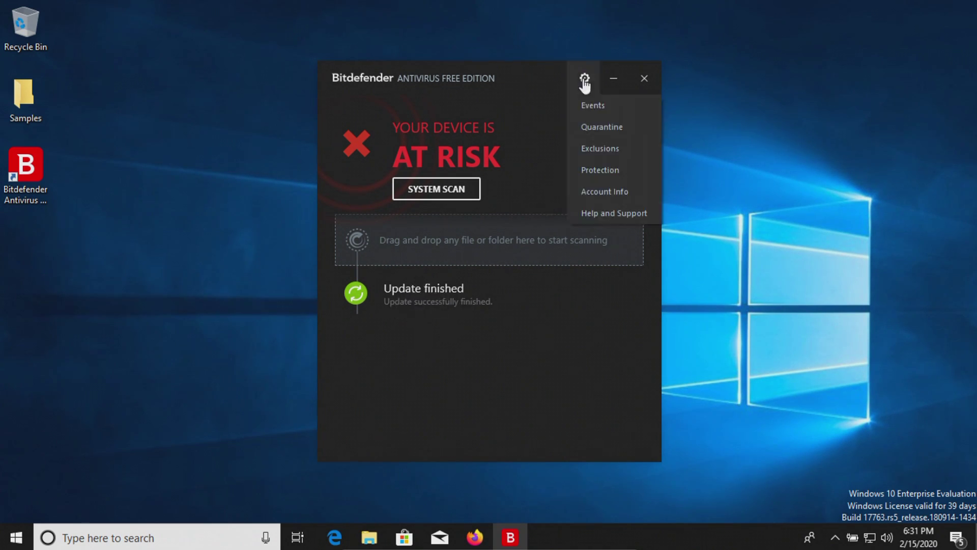
click(599, 171)
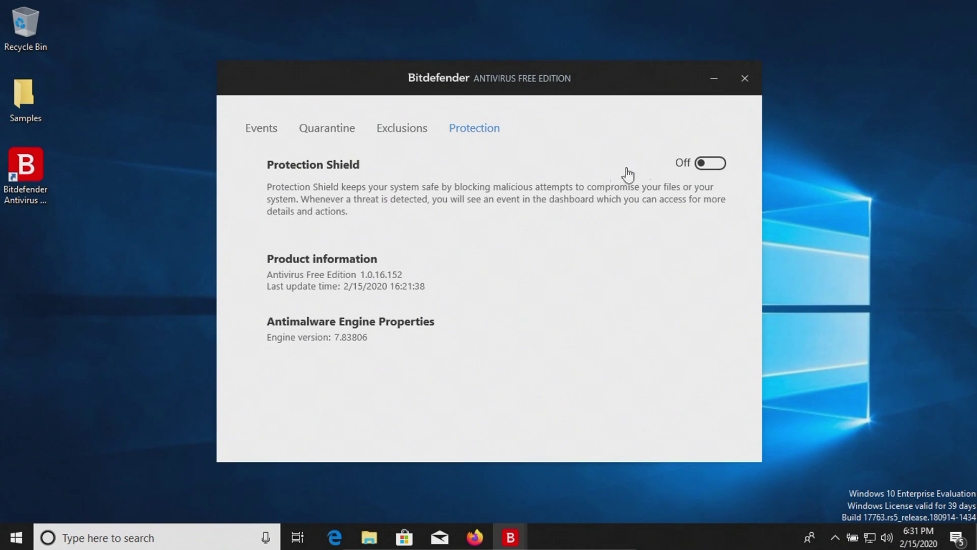
click(703, 164)
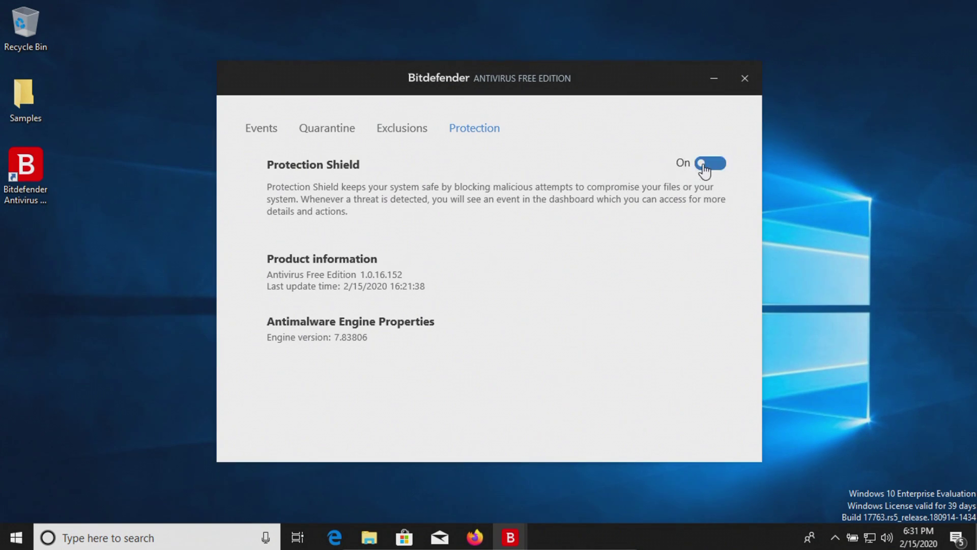
click(744, 79)
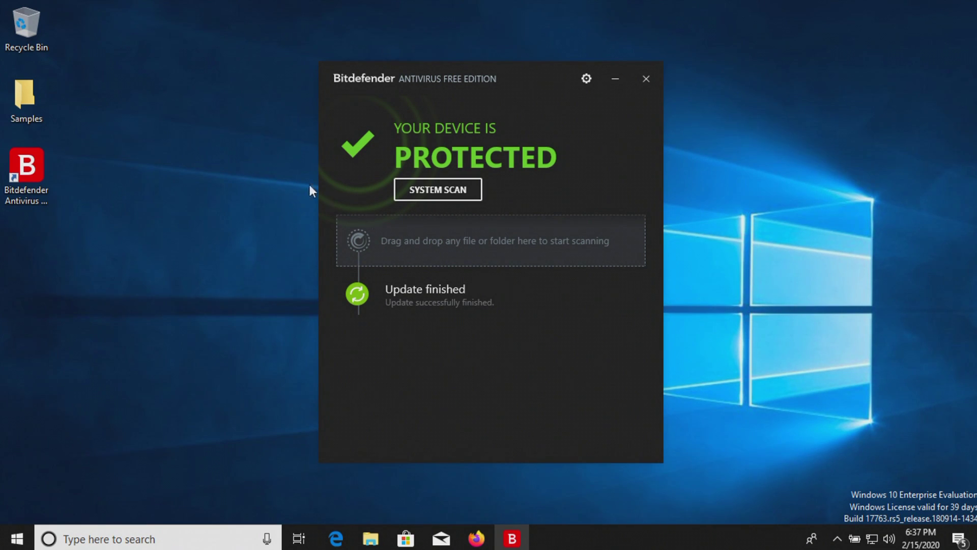
double_click(18, 92)
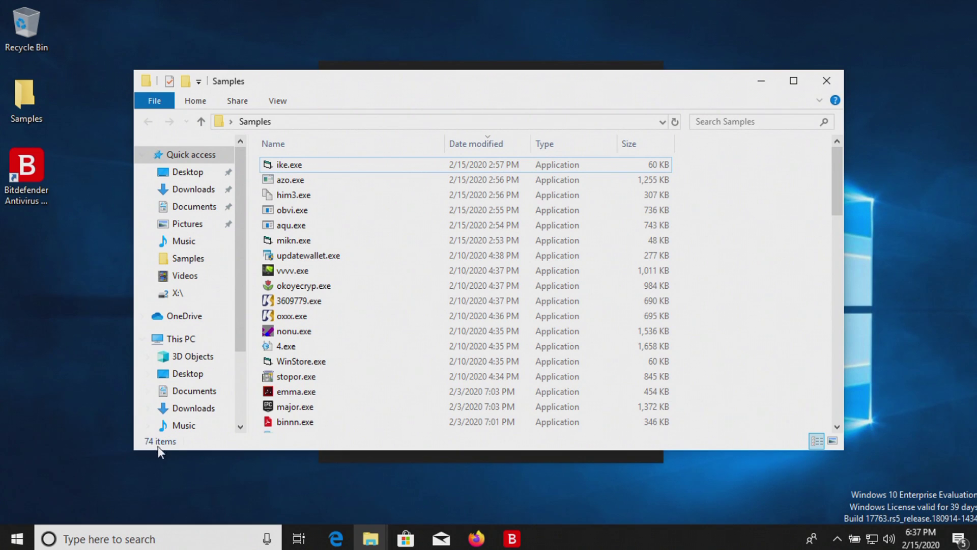
drag(837, 165, 837, 380)
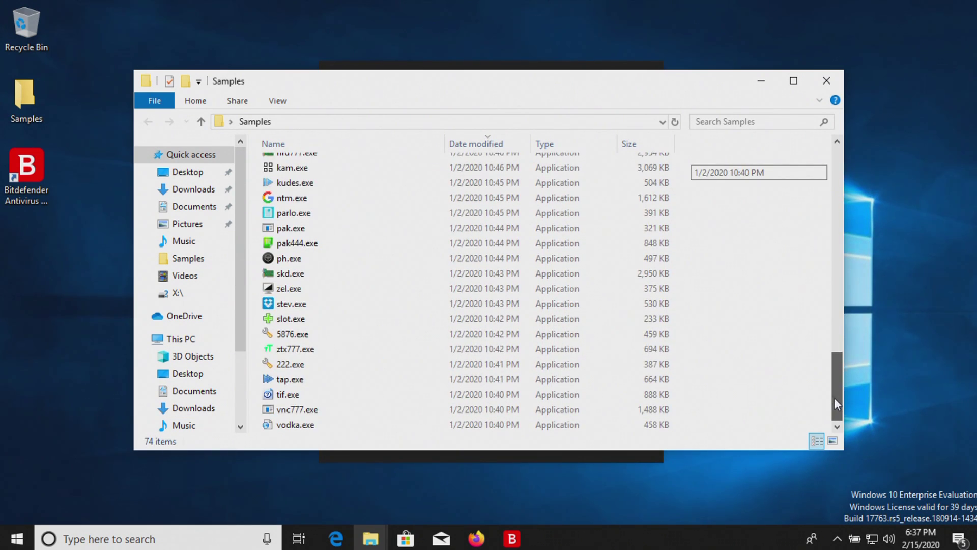
drag(838, 381, 838, 100)
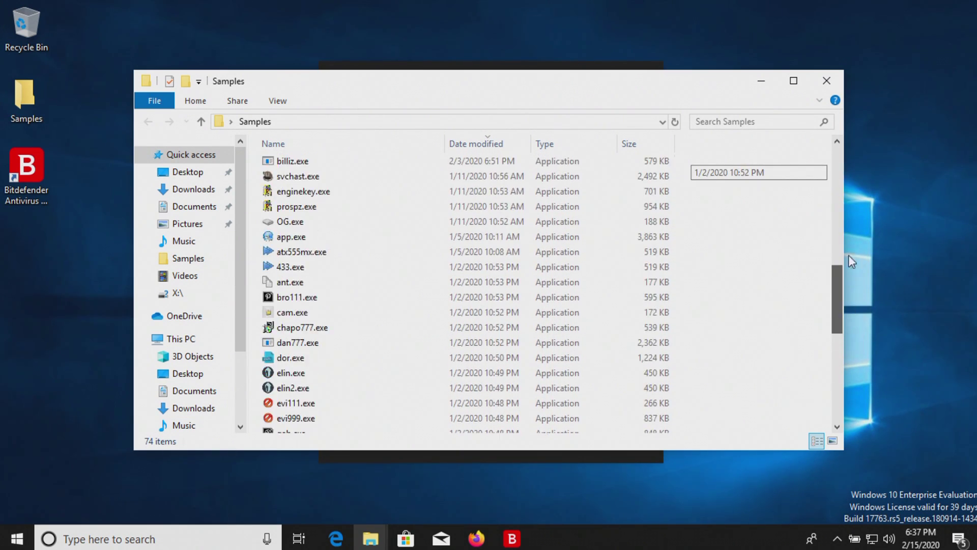
click(761, 80)
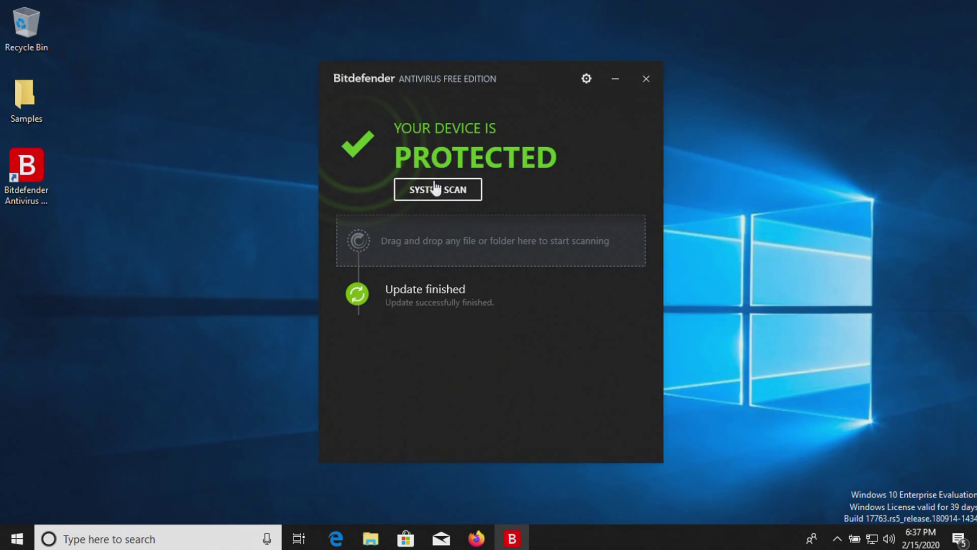
click(436, 189)
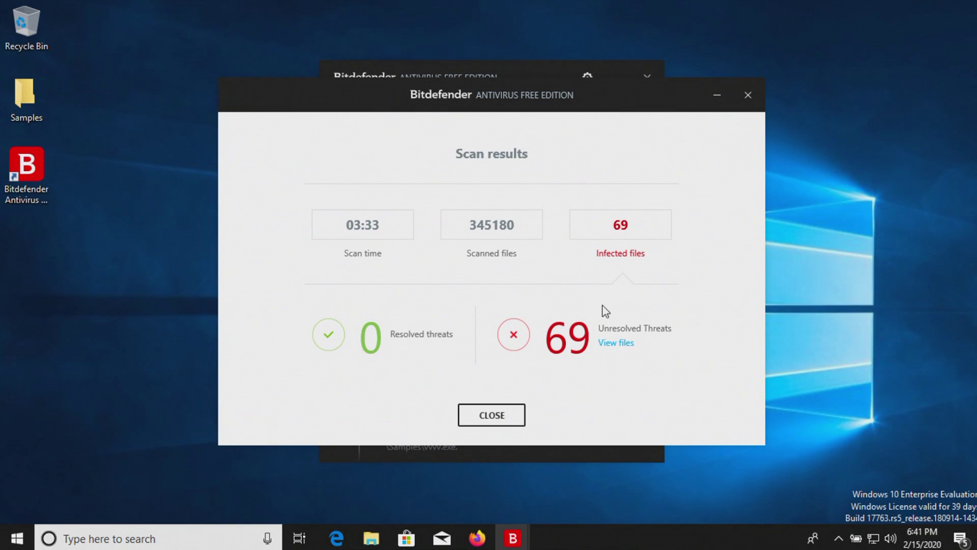
Step: Apply Disinfect to all 69 detected threats and finish the scan with 0 infected files
click(612, 344)
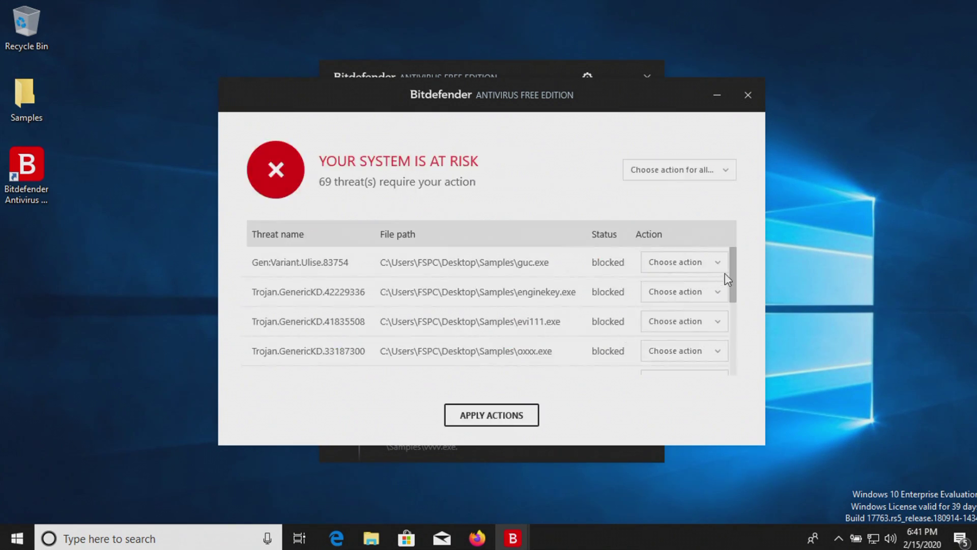
mouse_move(733, 264)
mouse_down()
mouse_move(738, 354)
mouse_move(733, 258)
mouse_up()
click(717, 172)
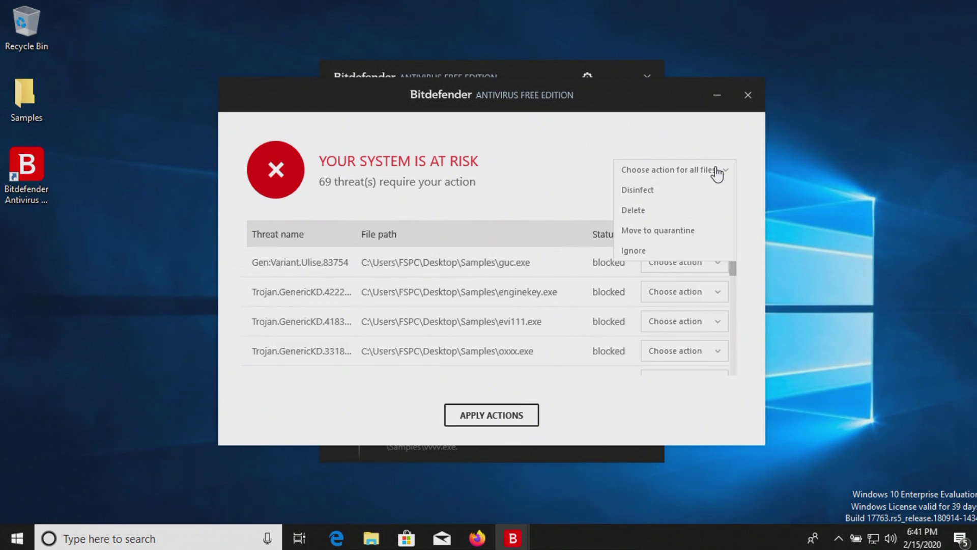
click(645, 190)
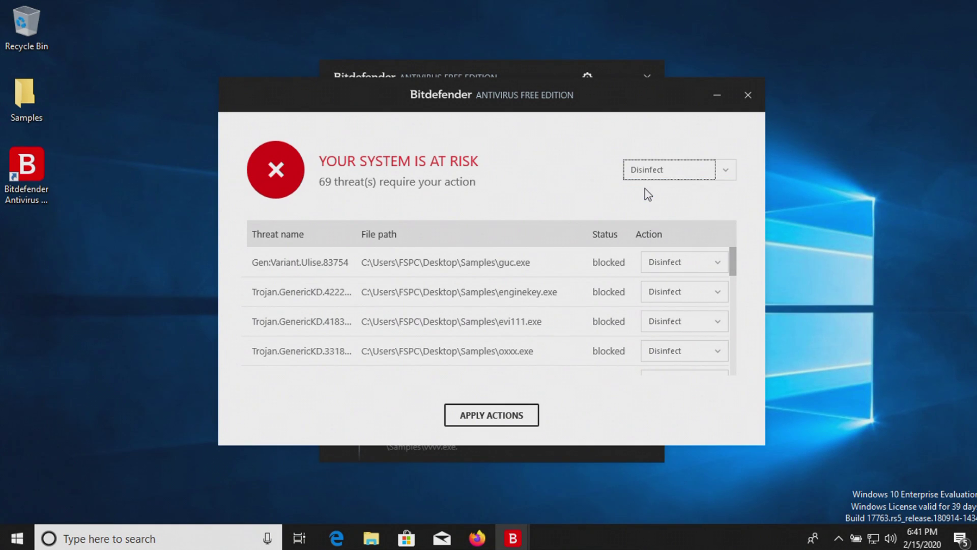
click(502, 415)
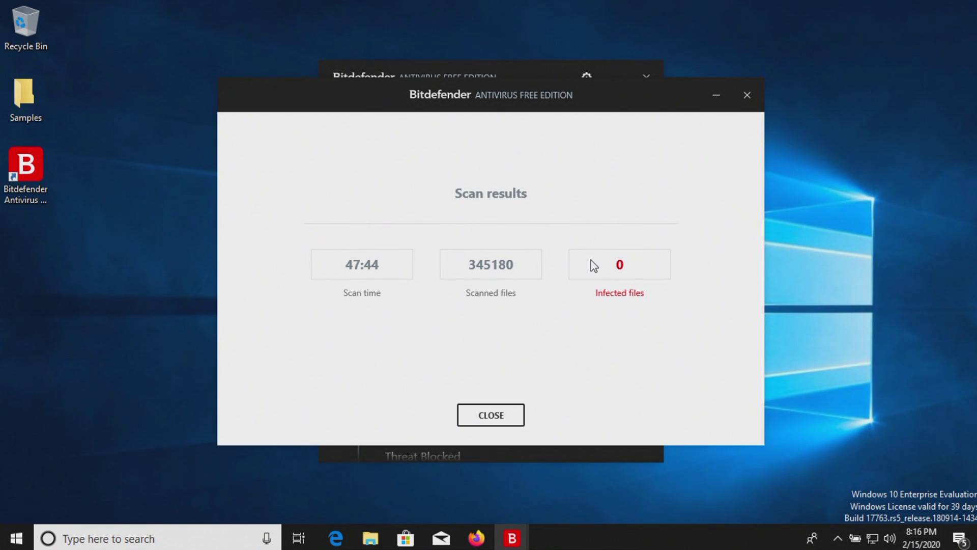
click(491, 416)
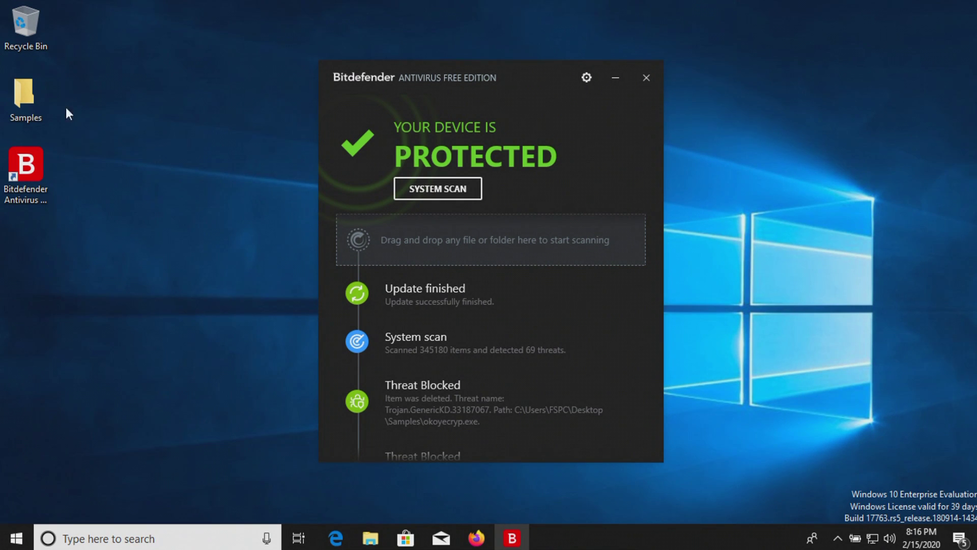
Step: Confirm only three executables remain in Samples and bring up the folder's context options
double_click(13, 95)
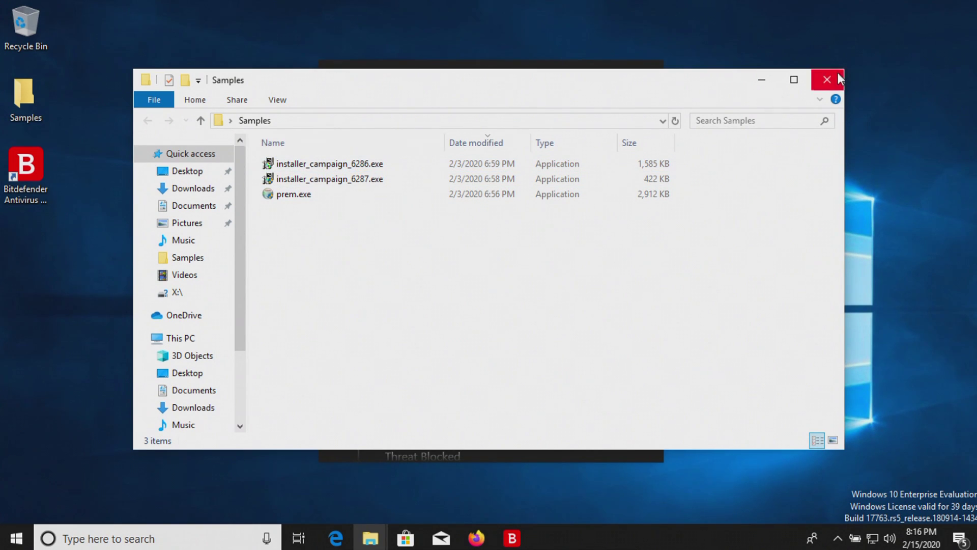
click(827, 80)
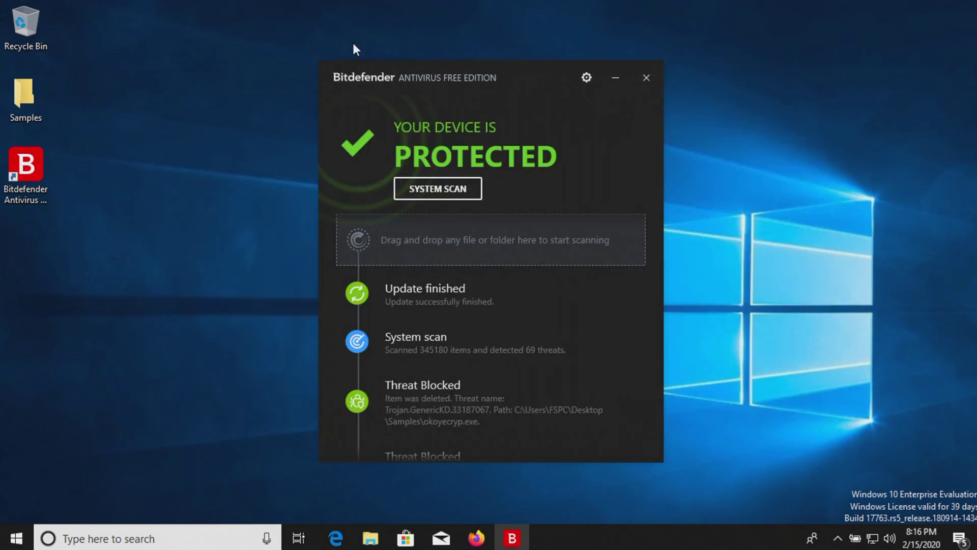
right_click(29, 87)
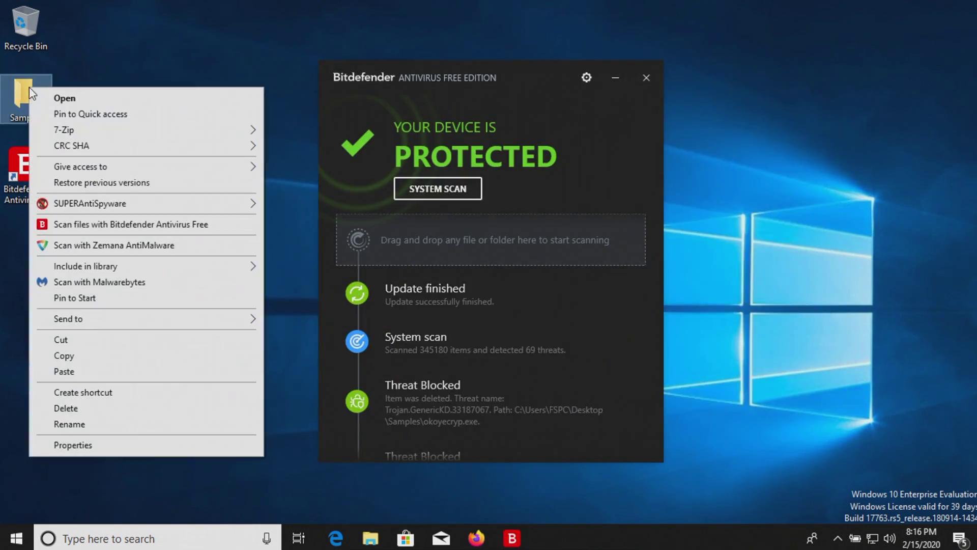
Step: Start a Bitdefender scan of the Samples folder from its context menu
click(108, 224)
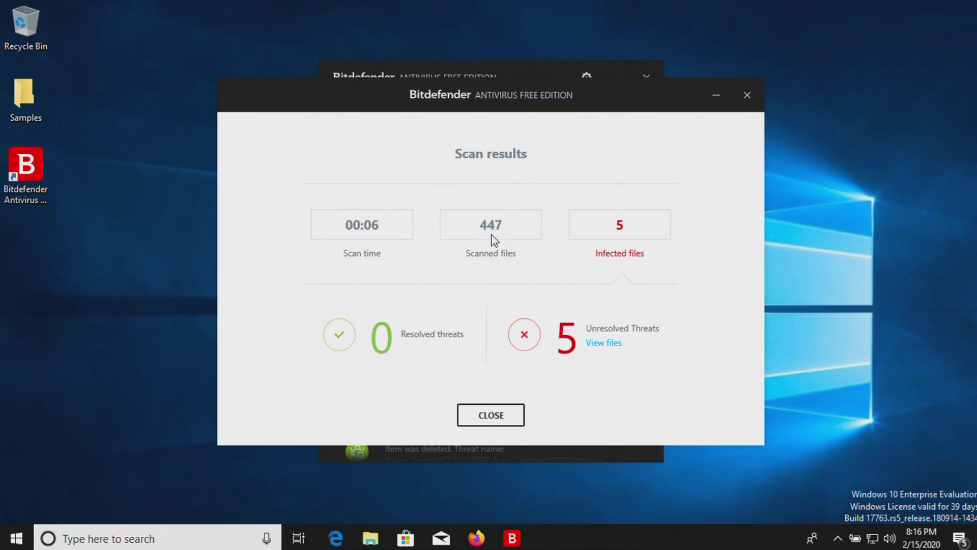
double_click(28, 111)
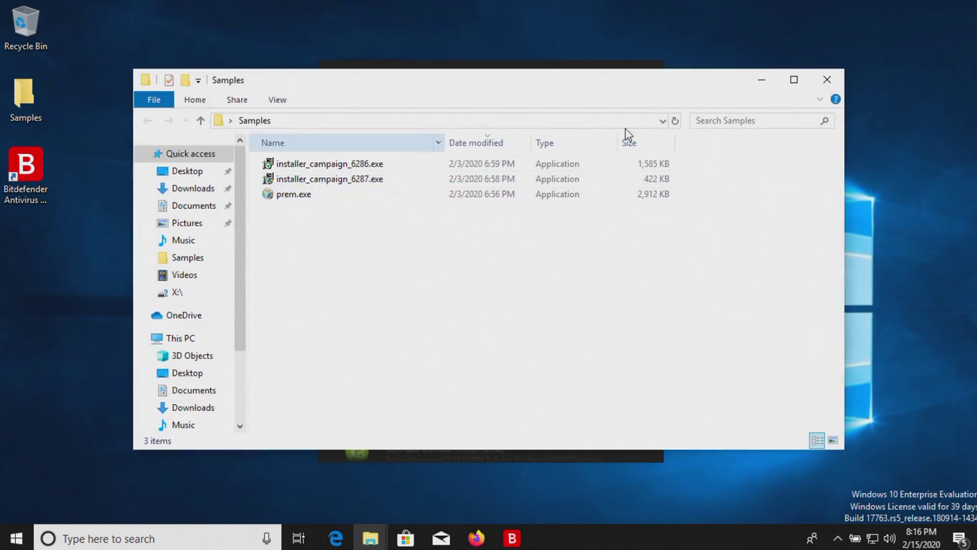
click(761, 79)
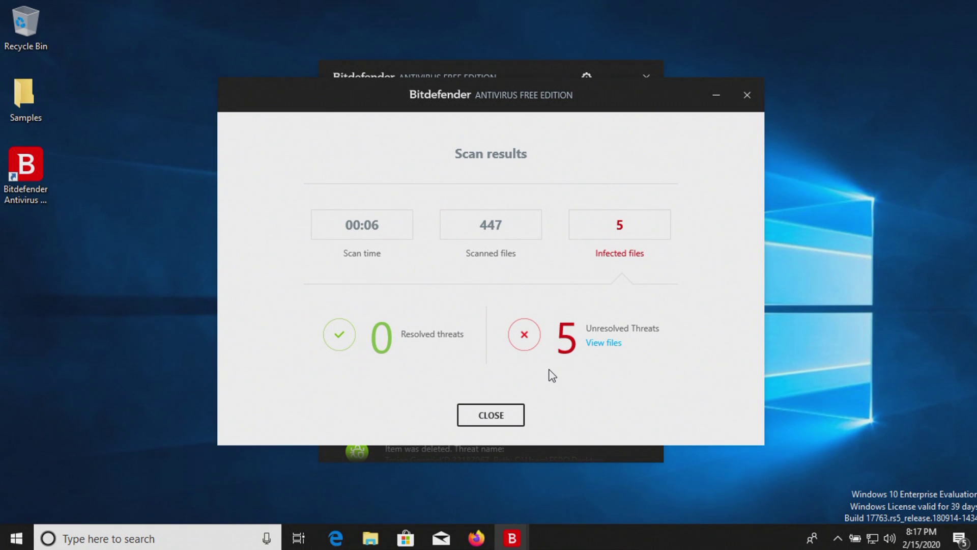
Step: Move all 5 detected Samples threats to quarantine and finish with 0 infected files
click(604, 343)
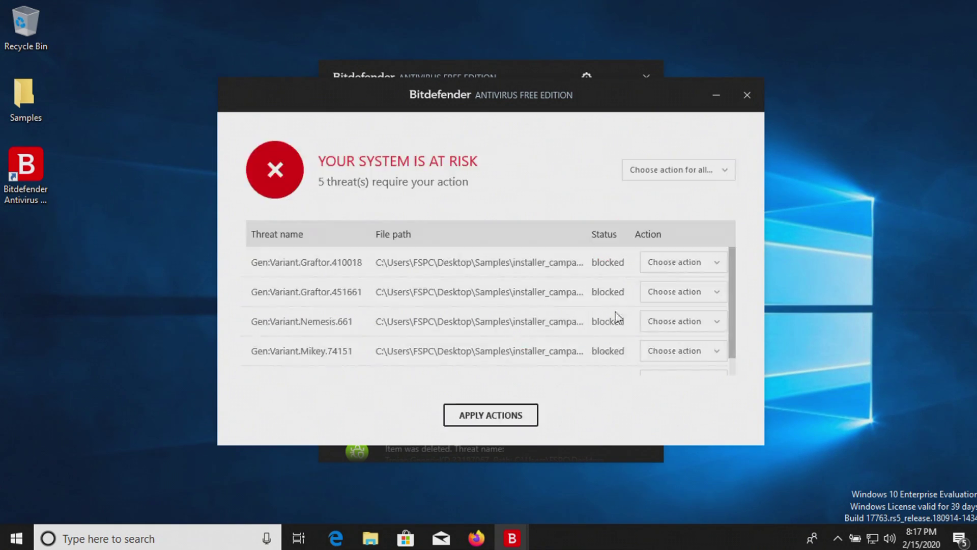
click(680, 181)
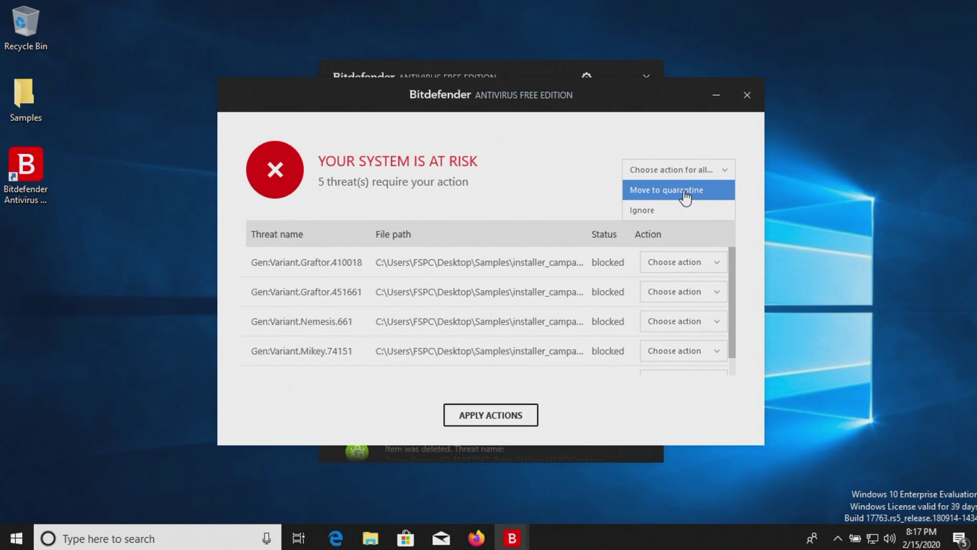
click(683, 191)
click(505, 421)
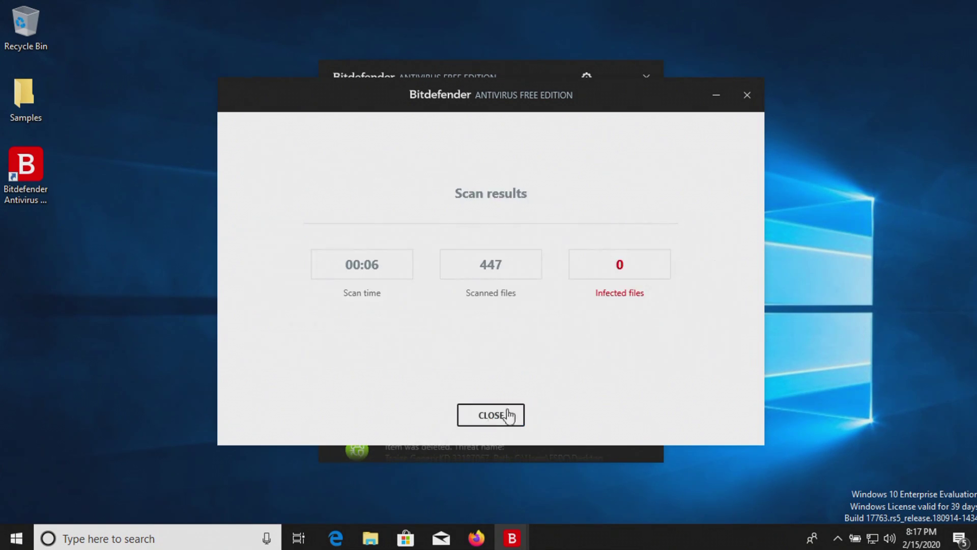
click(477, 420)
Step: Verify the Samples folder is now empty and minimize it
double_click(24, 108)
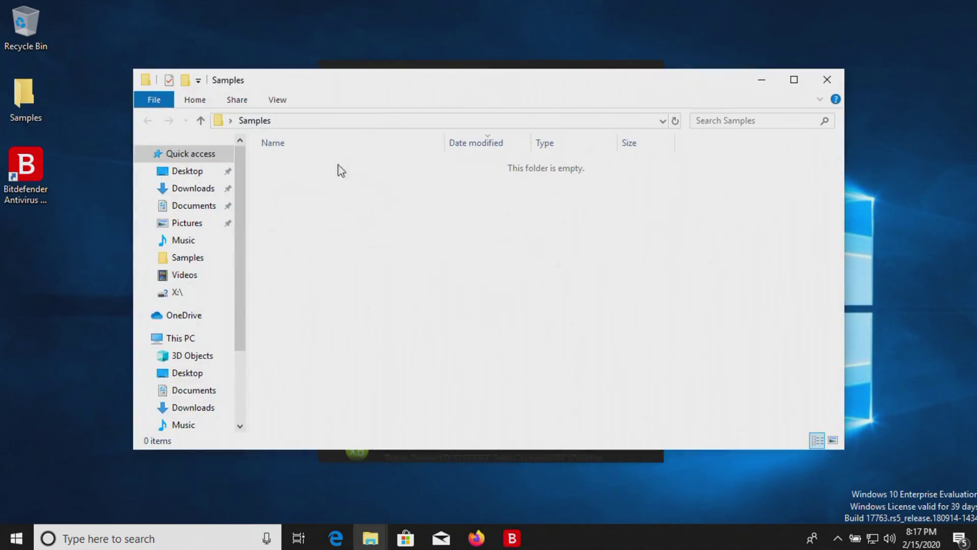
click(765, 81)
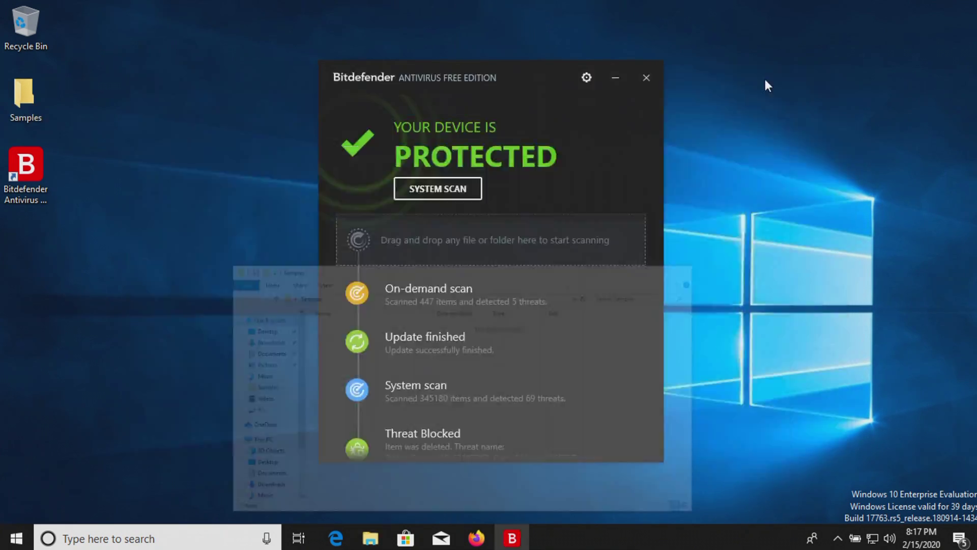